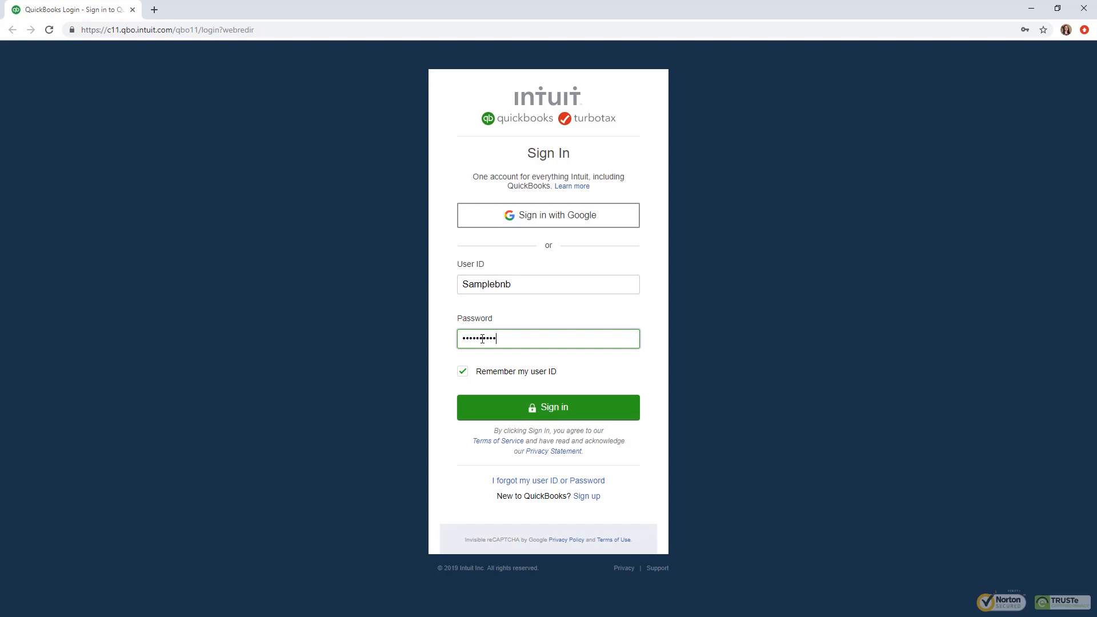
Sign in to QuickBooks Online, and log in to ResNexus in a new browser tab.
{"action": "left_click", "coordinate": [529, 409]}
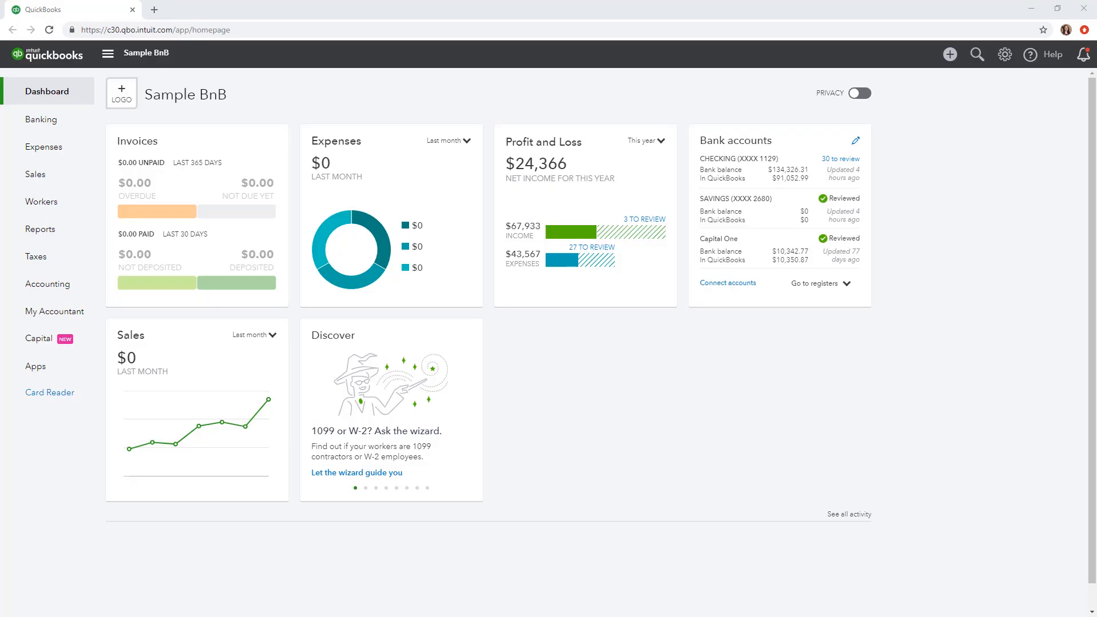
{"action": "left_click", "coordinate": [155, 10]}
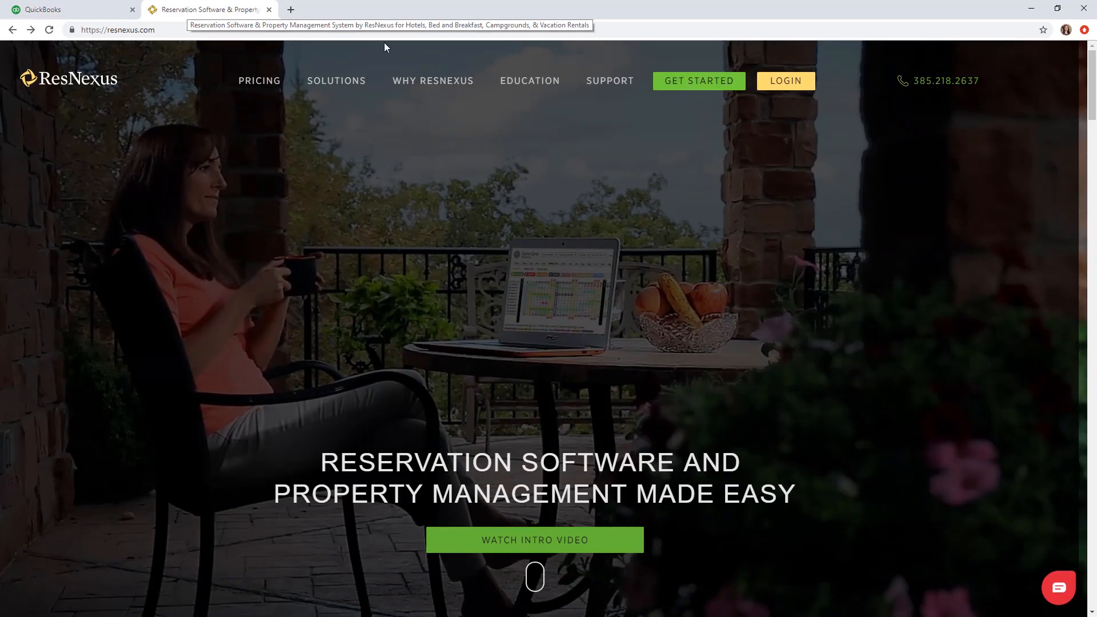
{"action": "left_click", "coordinate": [794, 85]}
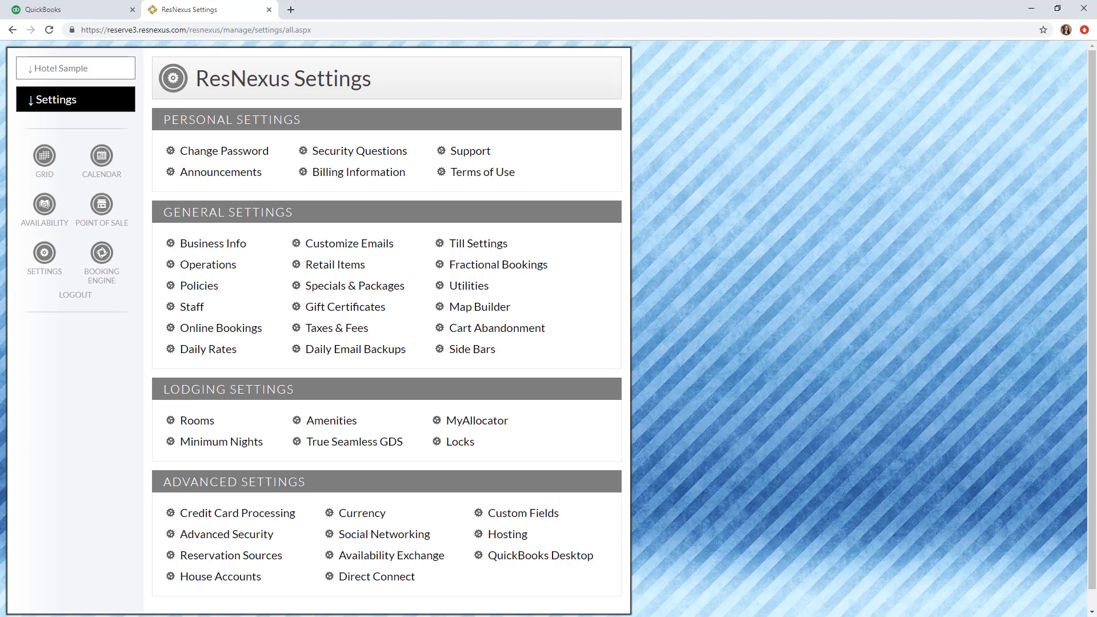
Open the Journal Entries report from the accounting reports in ResNexus.
{"action": "left_click", "coordinate": [93, 108]}
{"action": "left_click", "coordinate": [111, 225]}
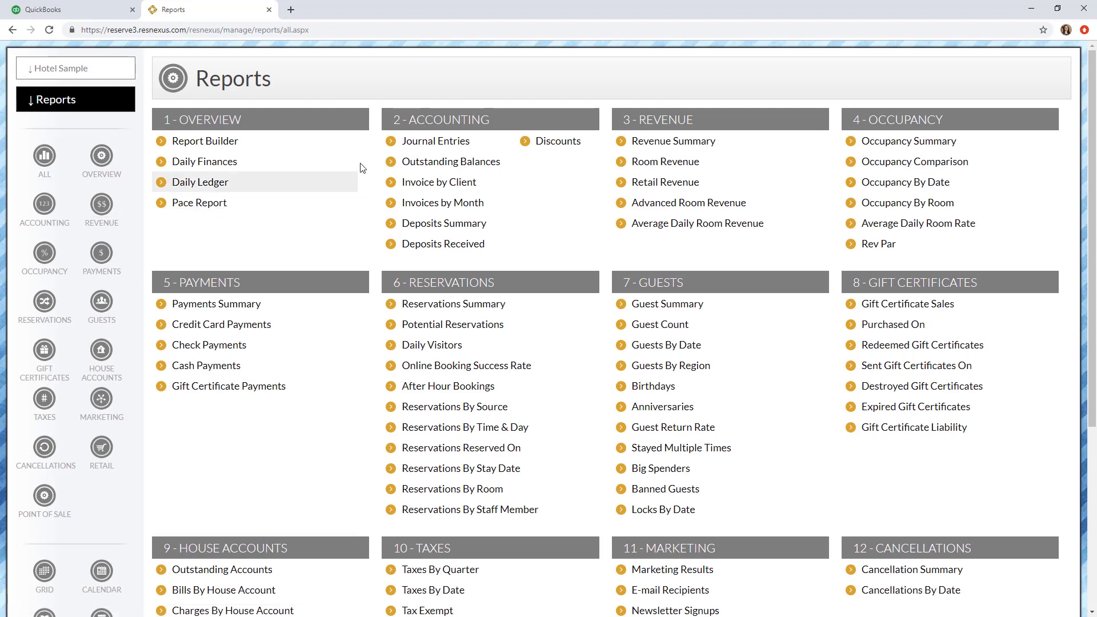
{"action": "left_click", "coordinate": [441, 143]}
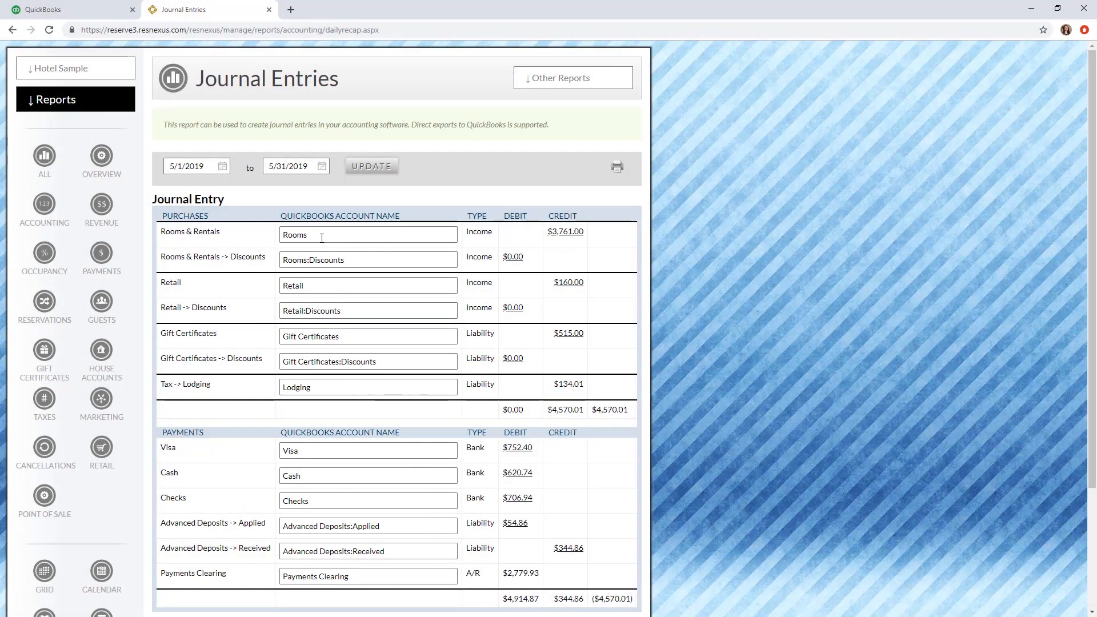
Set the QuickBooks account names to Suites for Rooms & Rentals and Suites:Discounts for its discounts.
{"action": "left_click_drag", "start_coordinate": [305, 236], "coordinate": [275, 242]}
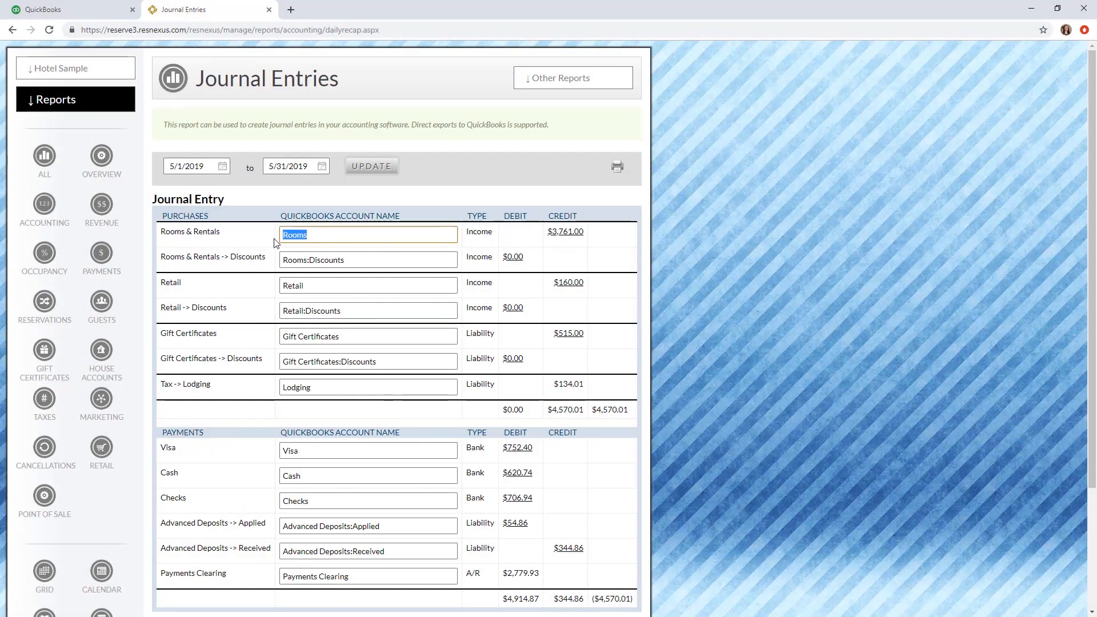
{"action": "type", "text": "Suites"}
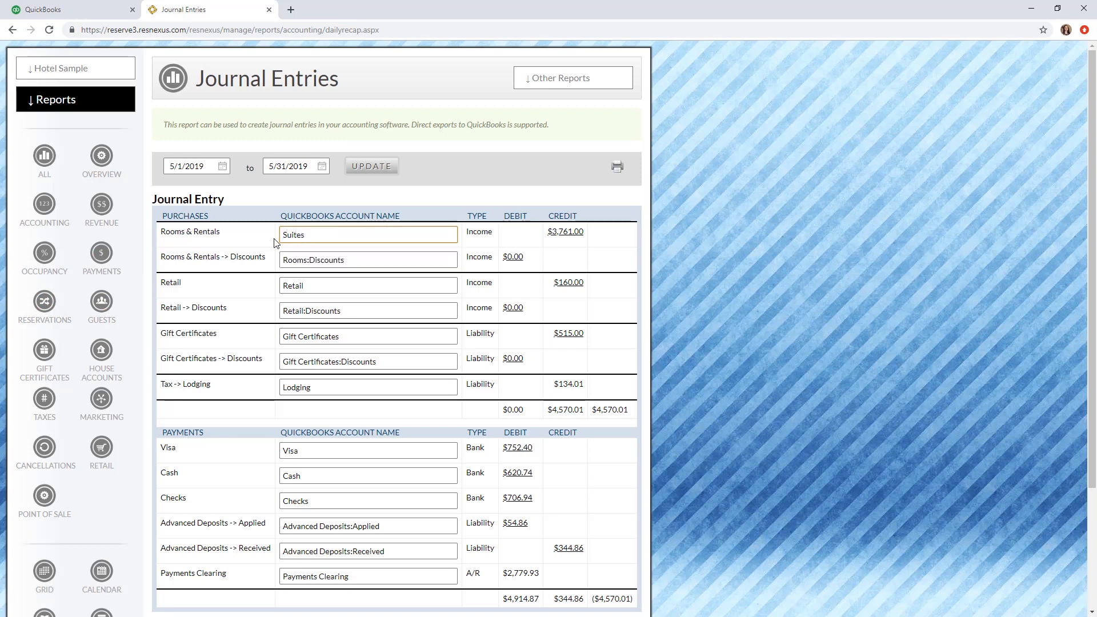
{"action": "left_click_drag", "start_coordinate": [367, 255], "coordinate": [283, 261]}
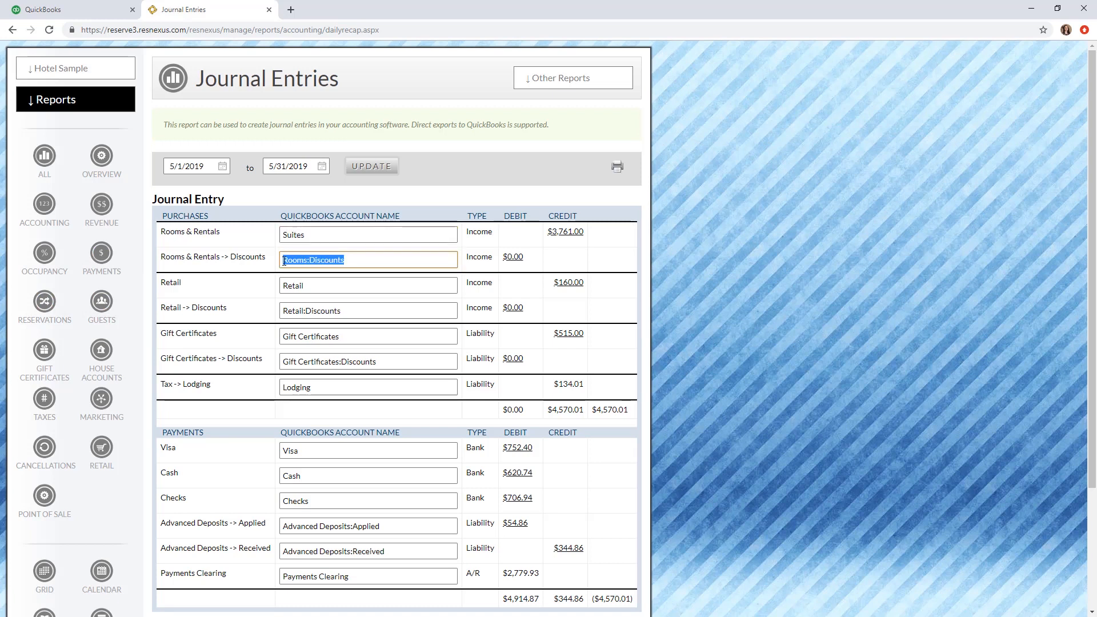
{"action": "type", "text": "Suites"}
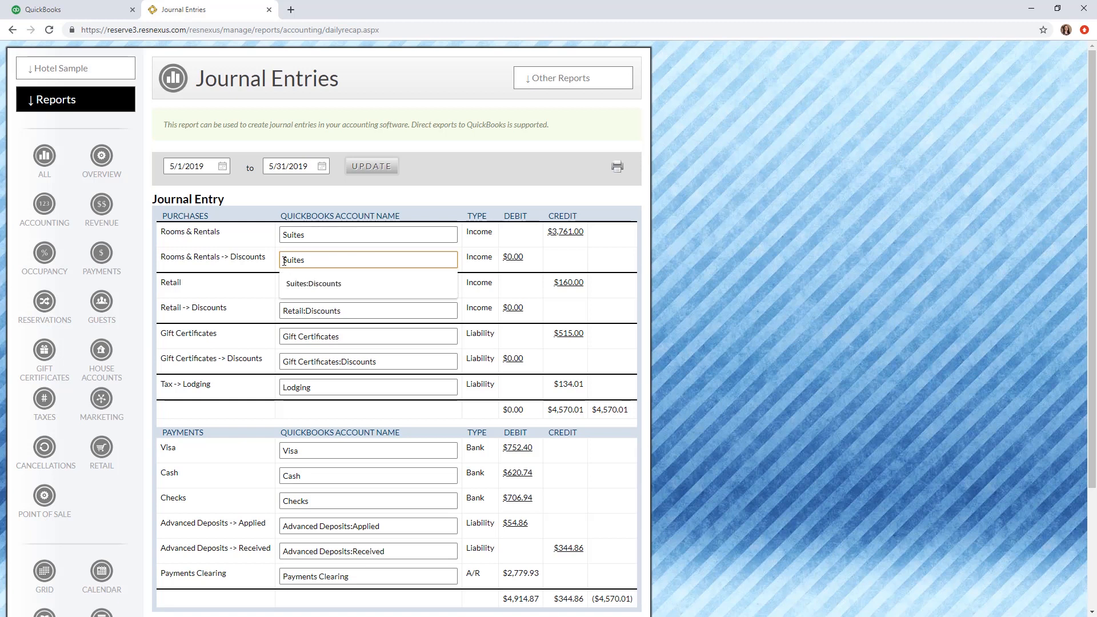
{"action": "type", "text": ":Discounts"}
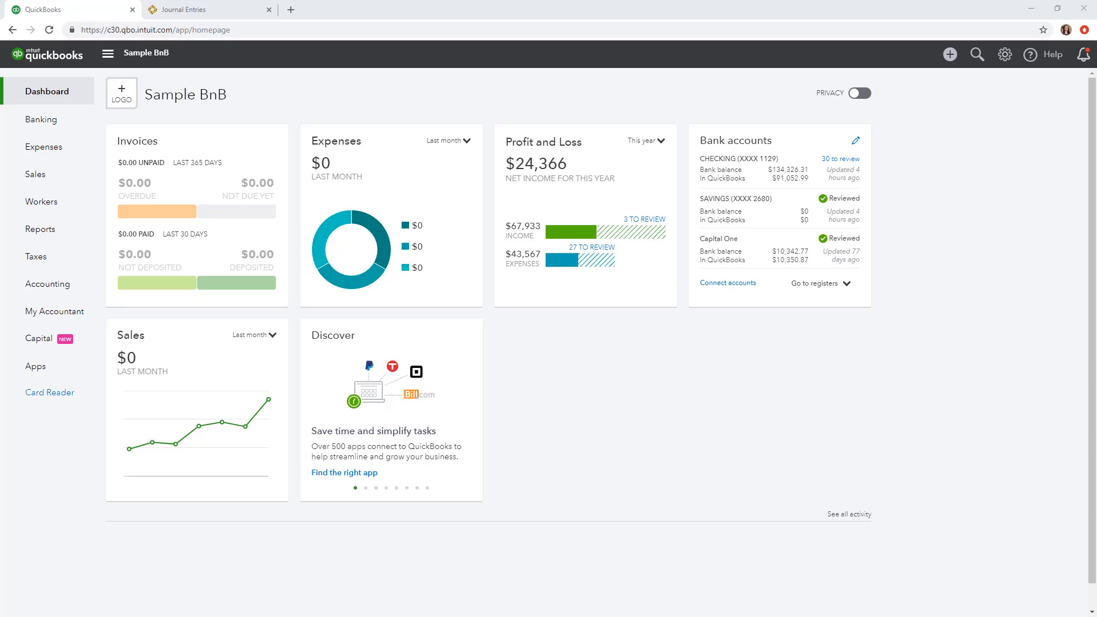
Switch to QuickBooks and create an Income account named Suites in the Chart of Accounts, with detail type Other Primary Income.
{"action": "mouse_move", "coordinate": [69, 286]}
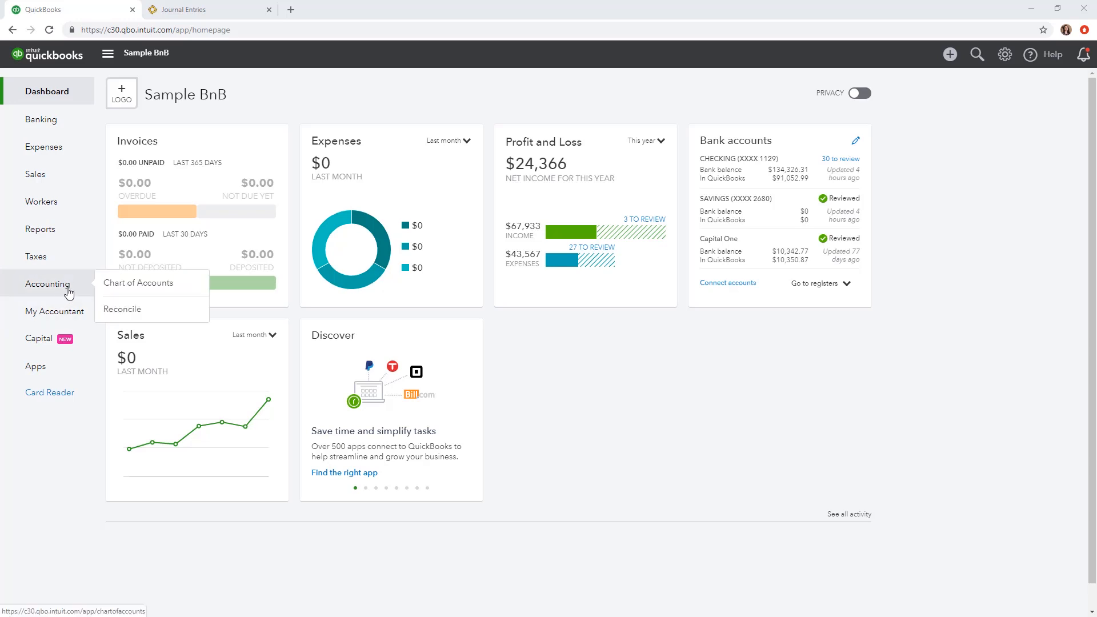
{"action": "left_click", "coordinate": [120, 291]}
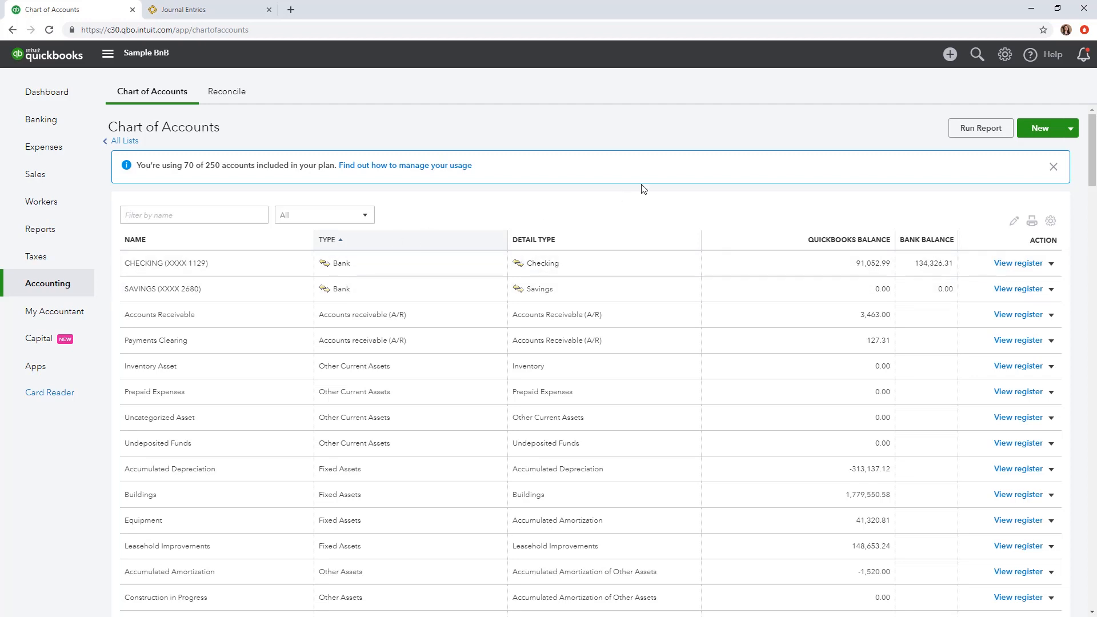
{"action": "left_click", "coordinate": [1035, 129]}
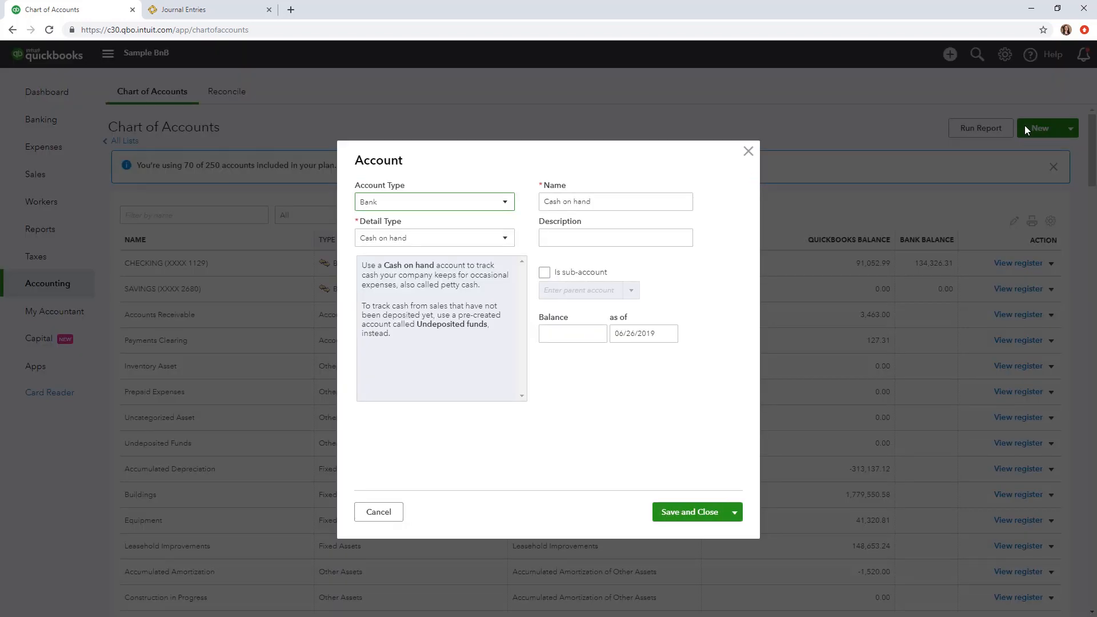
{"action": "left_click", "coordinate": [496, 204]}
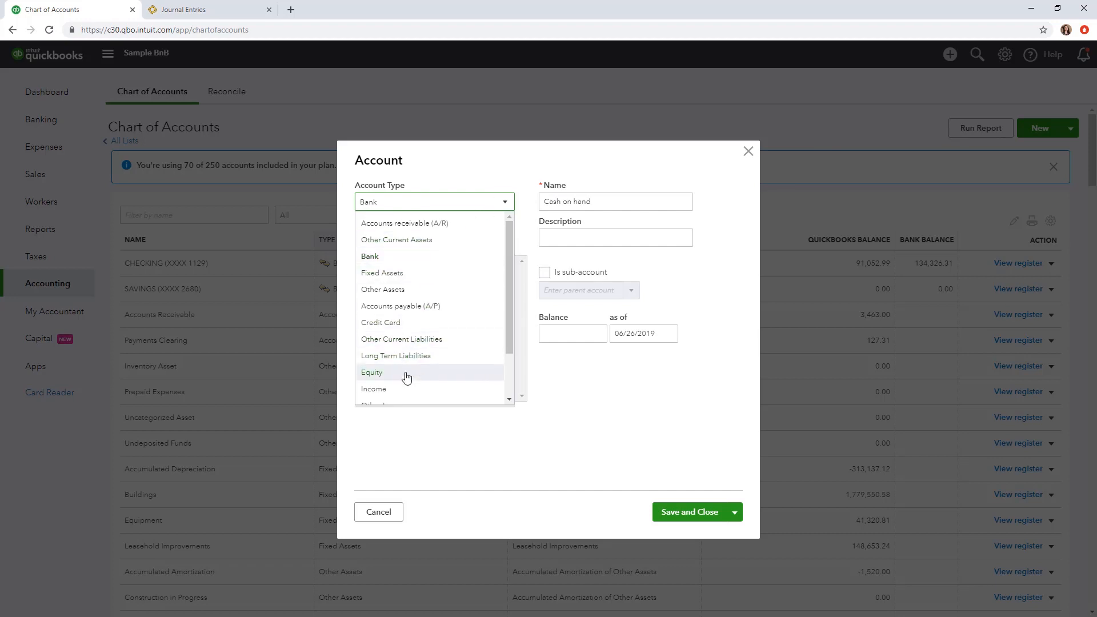
{"action": "left_click", "coordinate": [374, 389]}
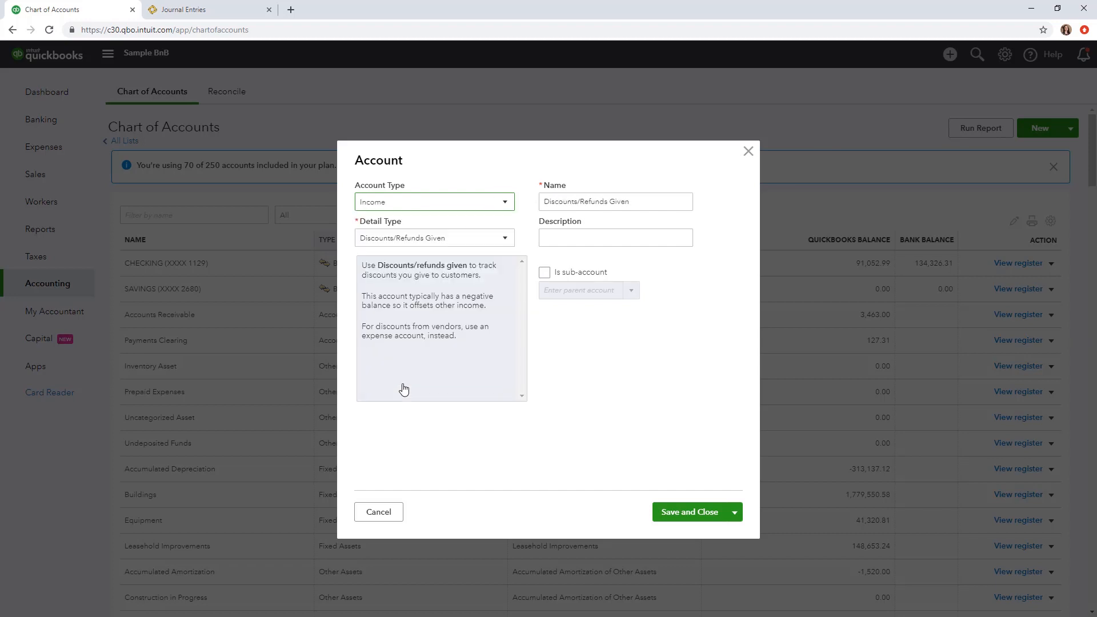
{"action": "left_click", "coordinate": [422, 239]}
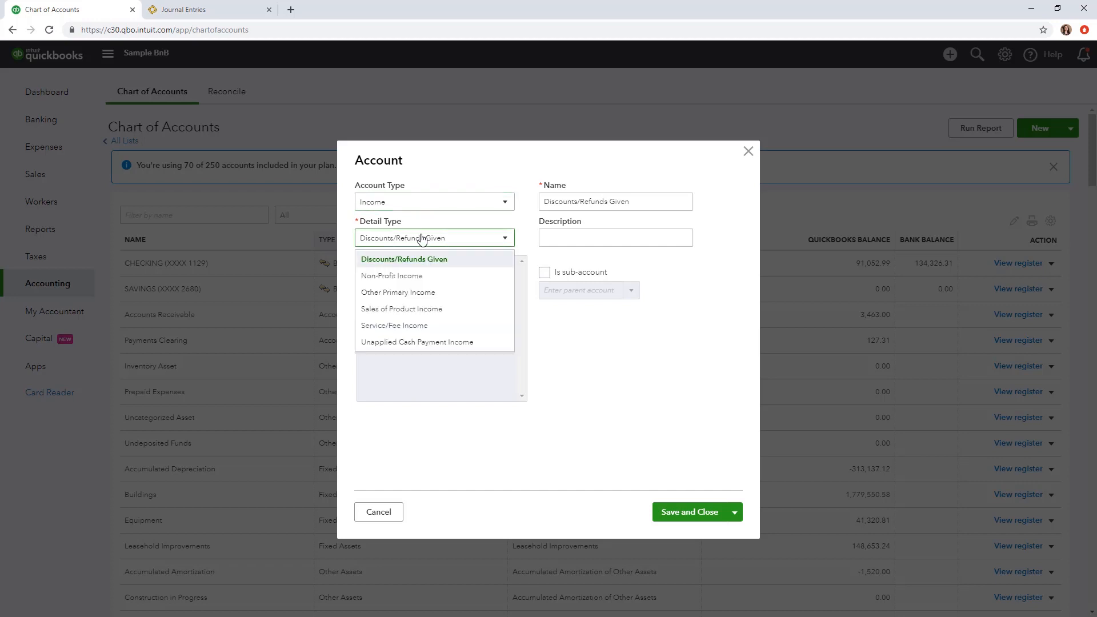
{"action": "left_click", "coordinate": [411, 293]}
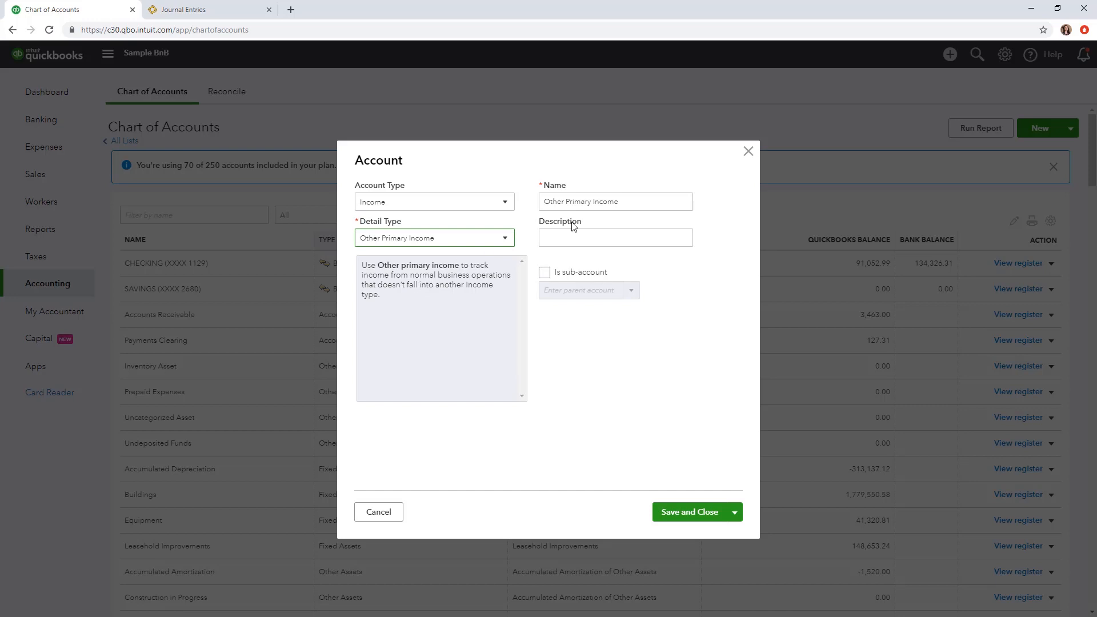
{"action": "left_click_drag", "start_coordinate": [689, 202], "coordinate": [519, 204]}
{"action": "type", "text": "Suites"}
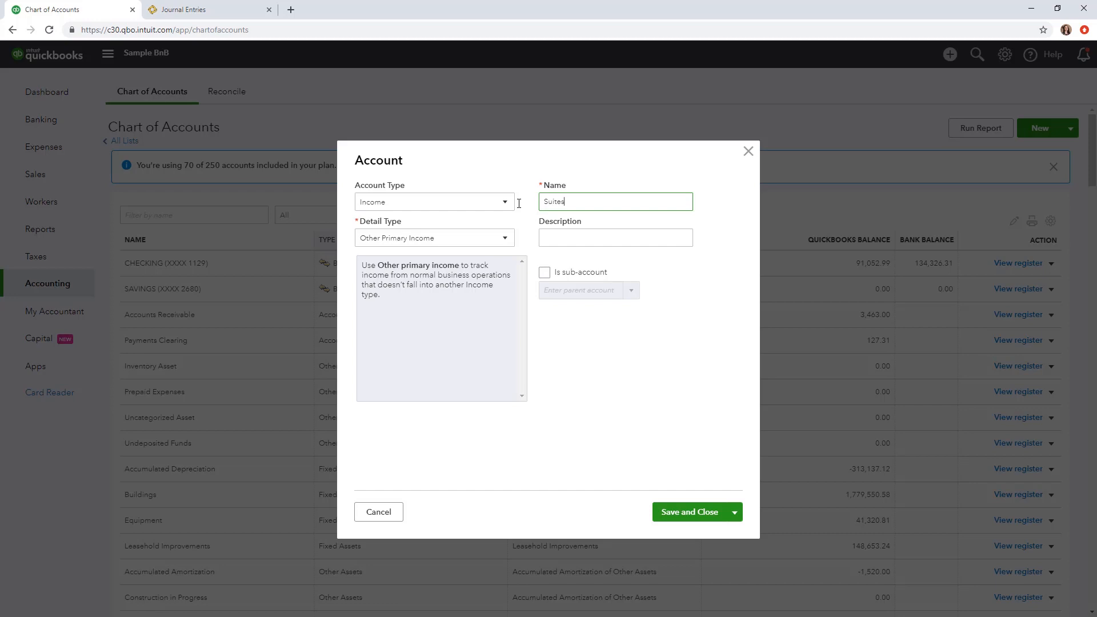
{"action": "left_click", "coordinate": [675, 517]}
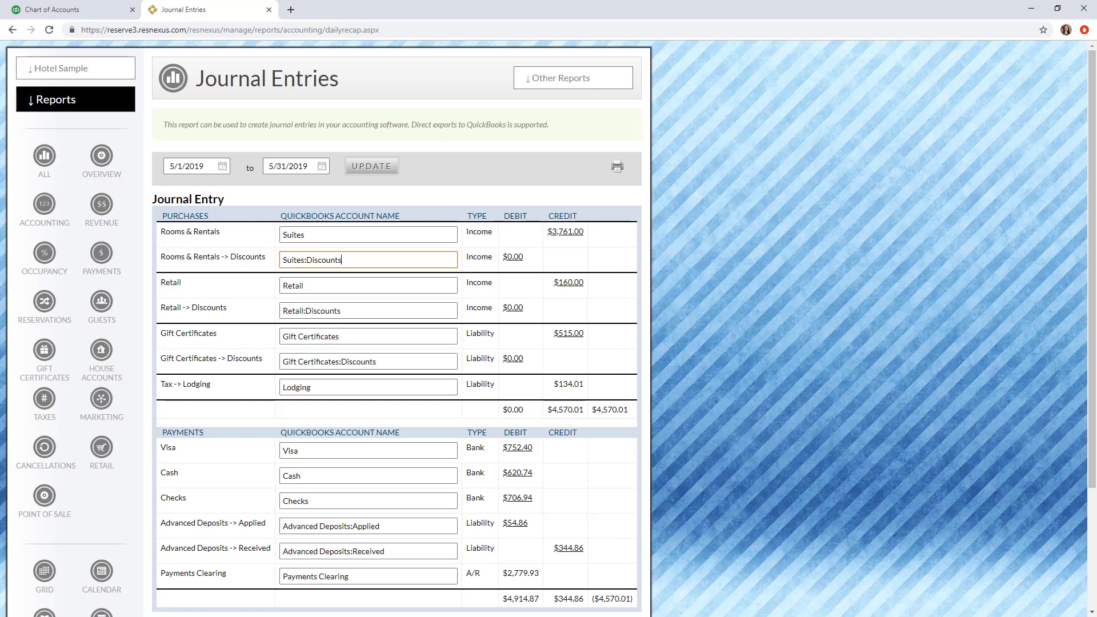
Switch back to ResNexus and save the QuickBooks account names in the Journal Entries report.
{"action": "scroll", "coordinate": [171, 472], "scroll_direction": "down", "scroll_amount": 2}
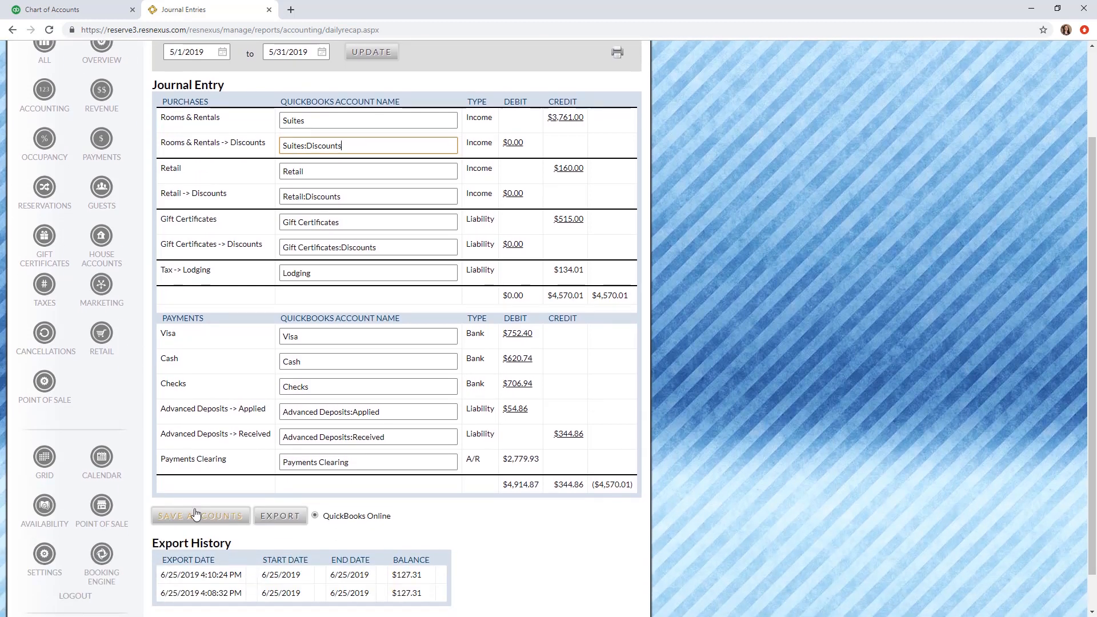
{"action": "left_click", "coordinate": [196, 513]}
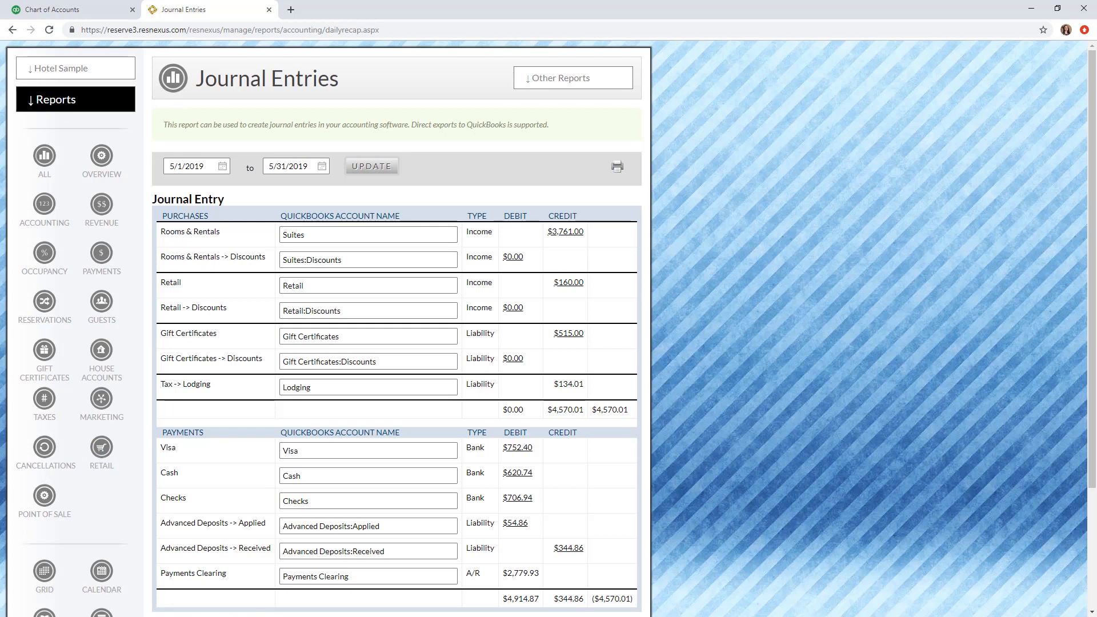
Set the journal entry date range to 5/1/2019 through 5/31/2019 and update the report.
{"action": "left_click", "coordinate": [192, 166]}
{"action": "left_click", "coordinate": [224, 166]}
{"action": "left_click", "coordinate": [213, 203]}
{"action": "left_click", "coordinate": [320, 167]}
{"action": "left_click", "coordinate": [337, 251]}
{"action": "left_click", "coordinate": [368, 169]}
{"action": "left_click", "coordinate": [370, 167]}
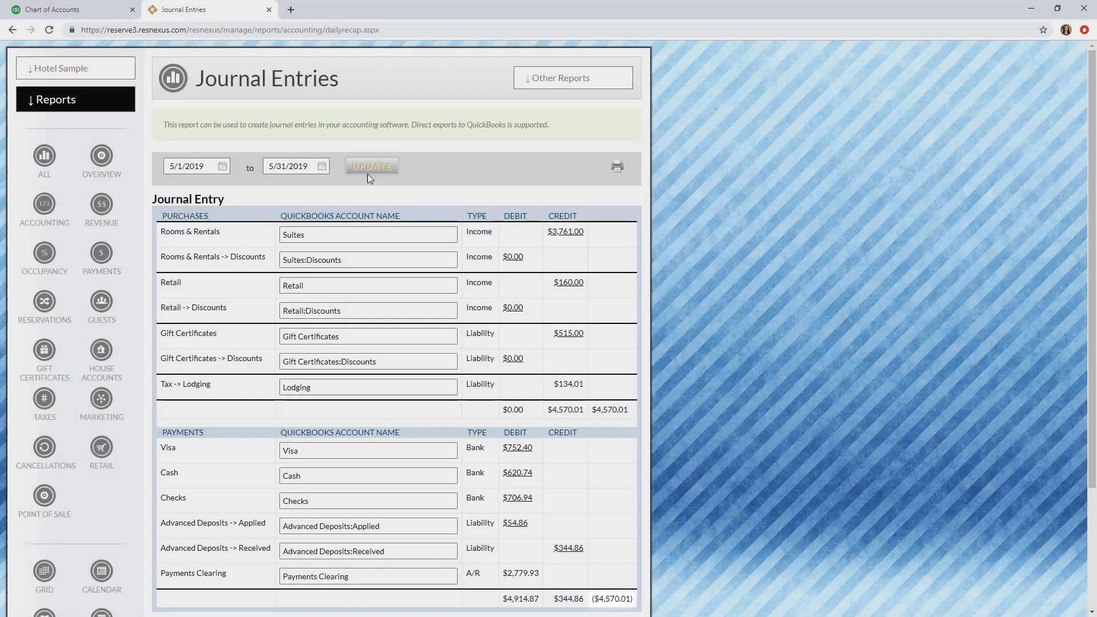
Export the journal entries to QuickBooks Online and authorize ResNexus to connect to Sample BnB.
{"action": "scroll", "coordinate": [343, 400], "scroll_direction": "down", "scroll_amount": 2}
{"action": "left_click", "coordinate": [283, 517]}
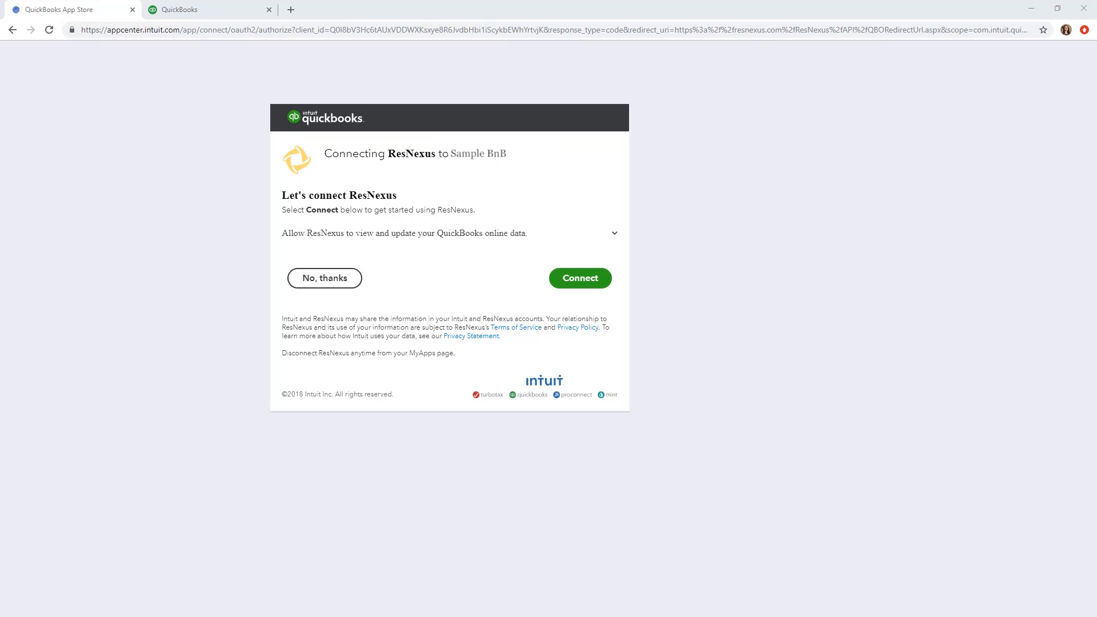
{"action": "left_click", "coordinate": [579, 278]}
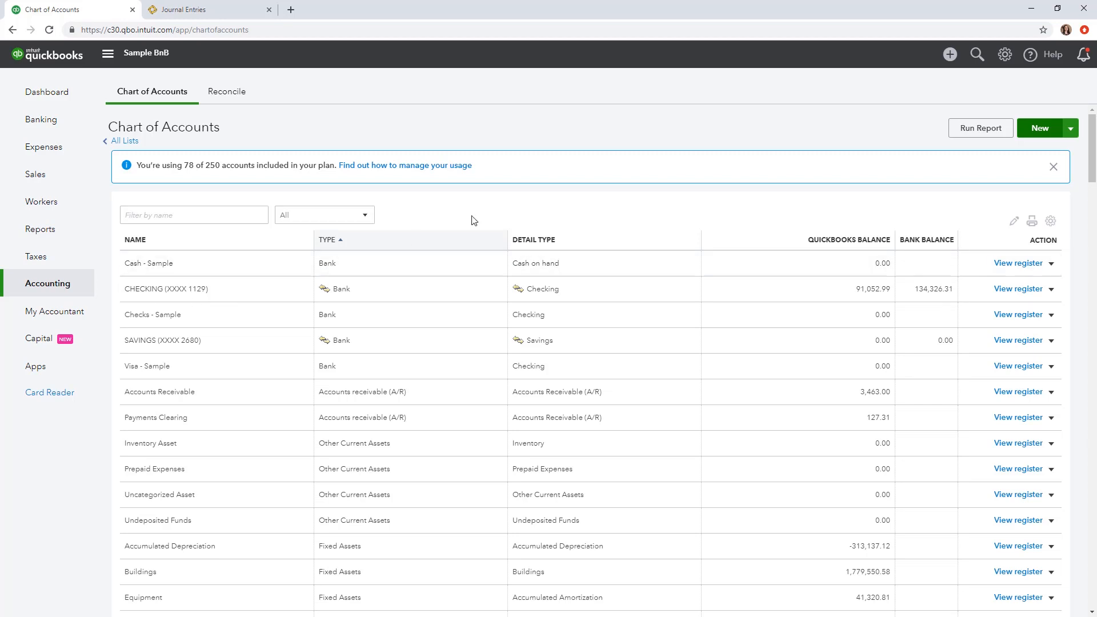
In QuickBooks, open the recent journal entry ResNexus a5391 dated 06/26/2019 and delete it, confirming the deletion.
{"action": "left_click", "coordinate": [977, 54]}
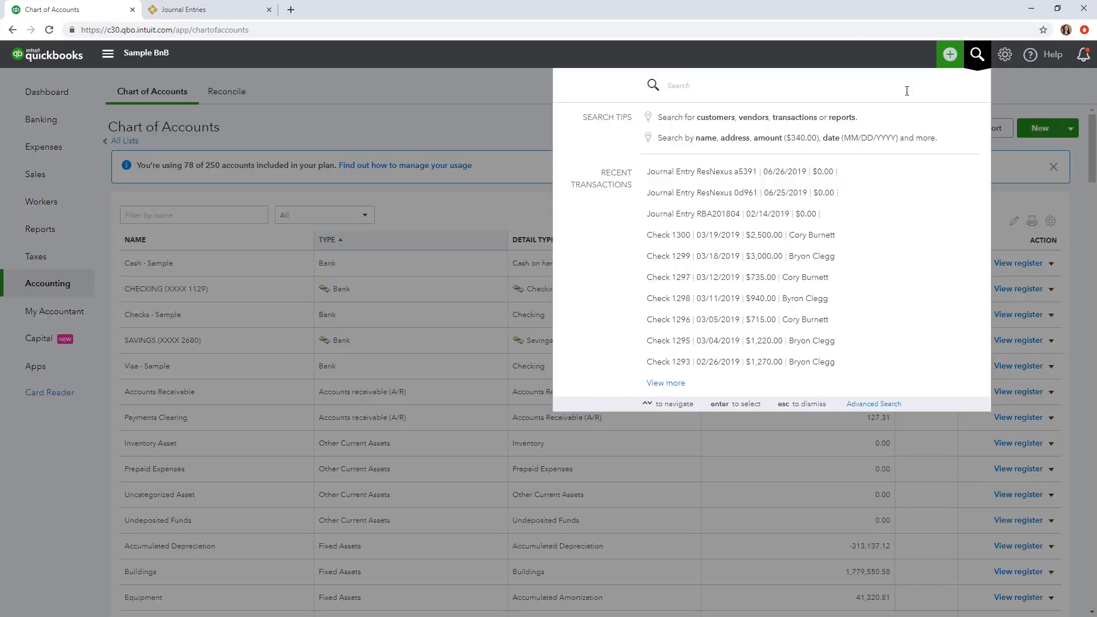
{"action": "left_click", "coordinate": [826, 183]}
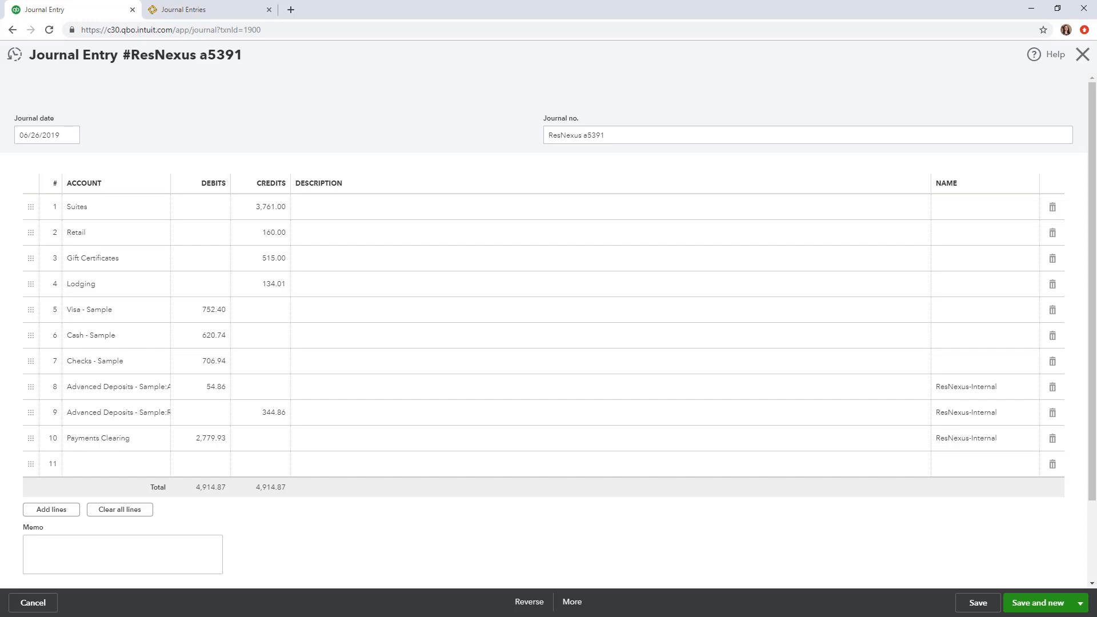
{"action": "left_click", "coordinate": [573, 603]}
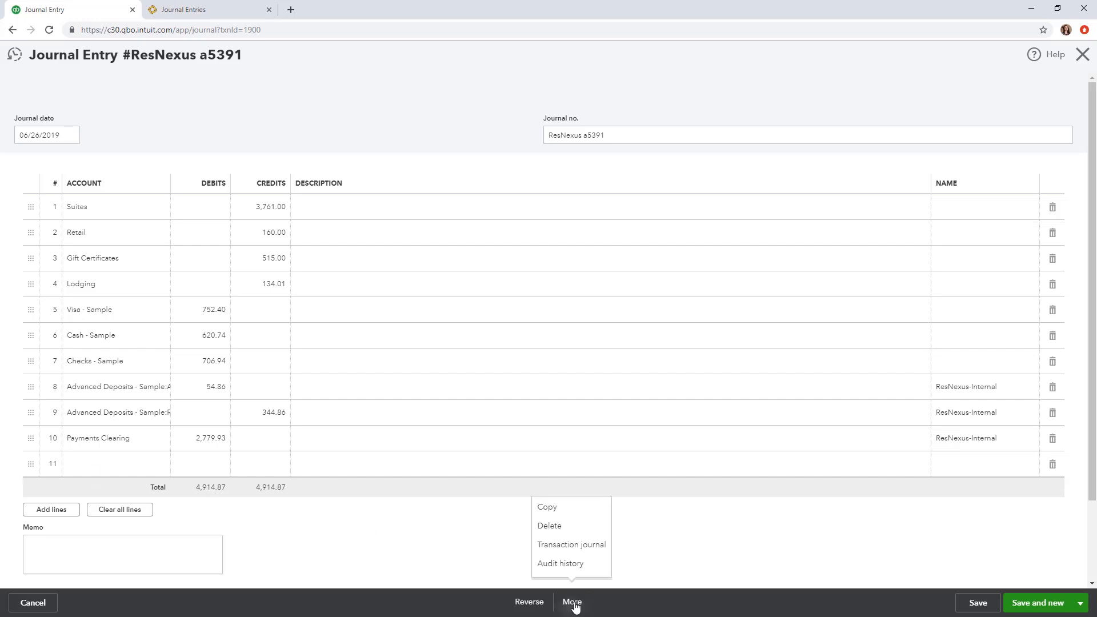
{"action": "left_click", "coordinate": [570, 527]}
{"action": "left_click", "coordinate": [619, 360]}
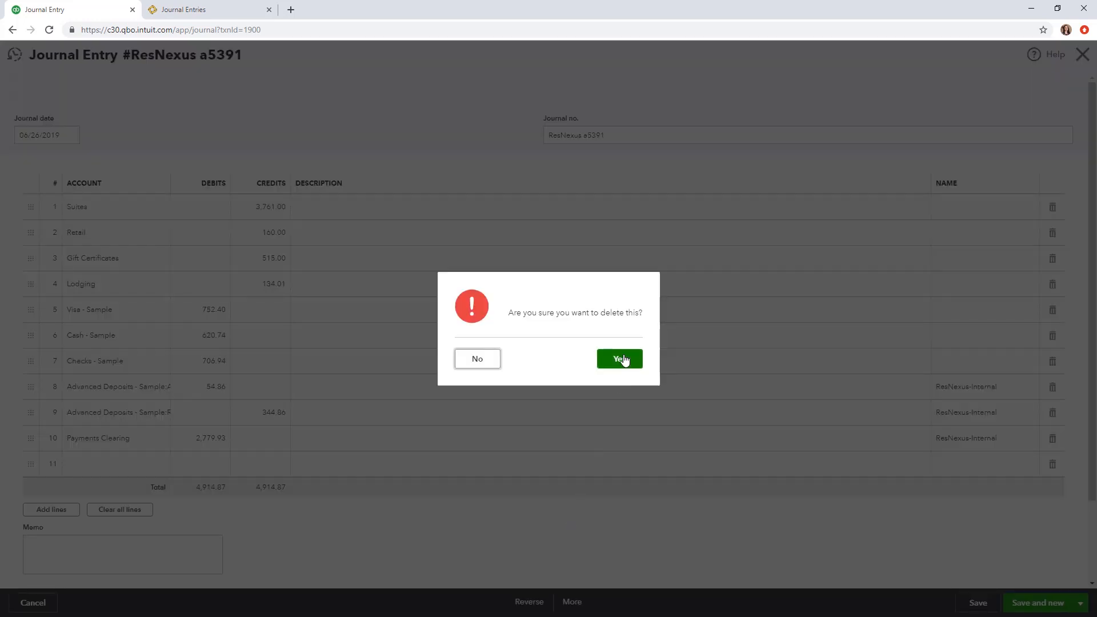